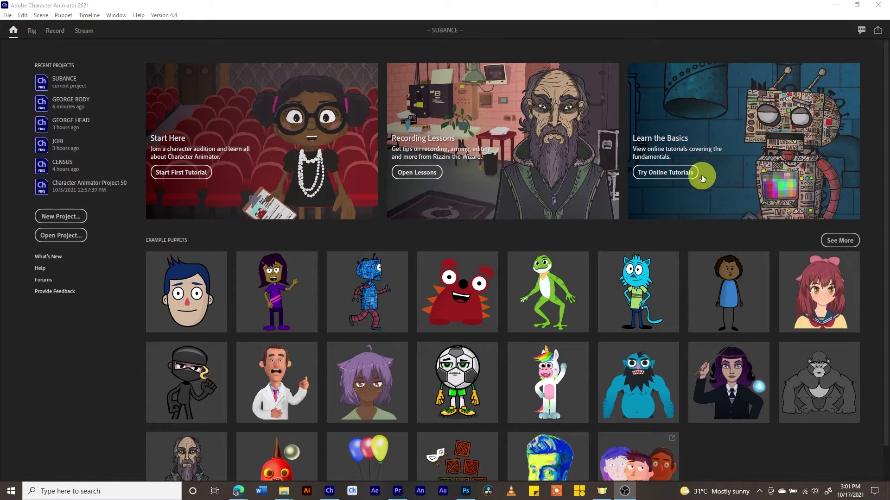
Switch to Record mode, select SUBANCE_PUPPET and open its original artwork in Photoshop
{"action": "mouse_move", "coordinate": [167, 273]}
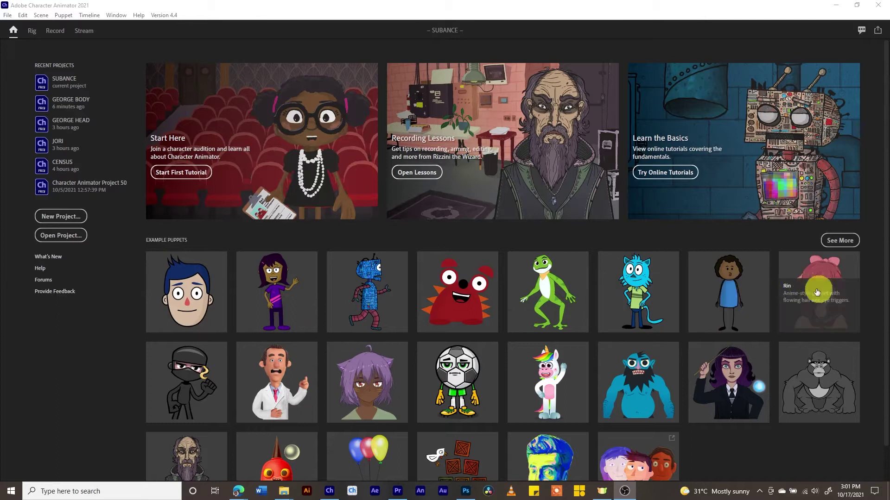
{"action": "mouse_move", "coordinate": [839, 380]}
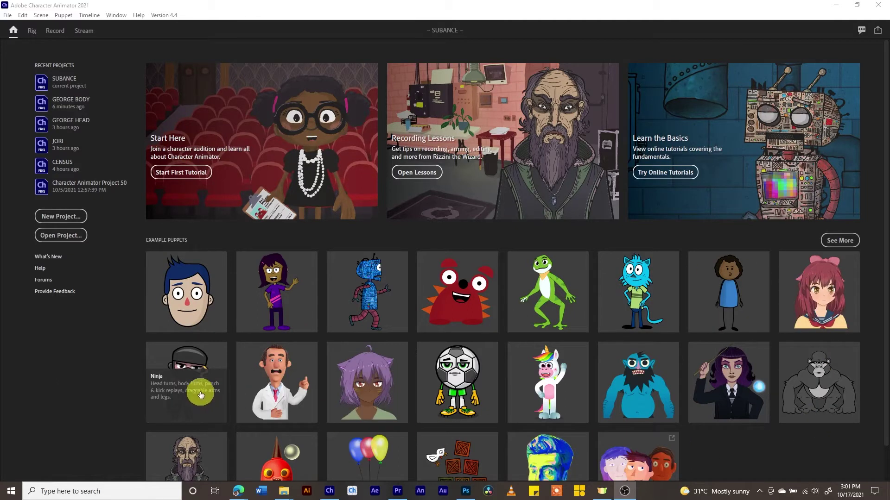
{"action": "mouse_move", "coordinate": [197, 319]}
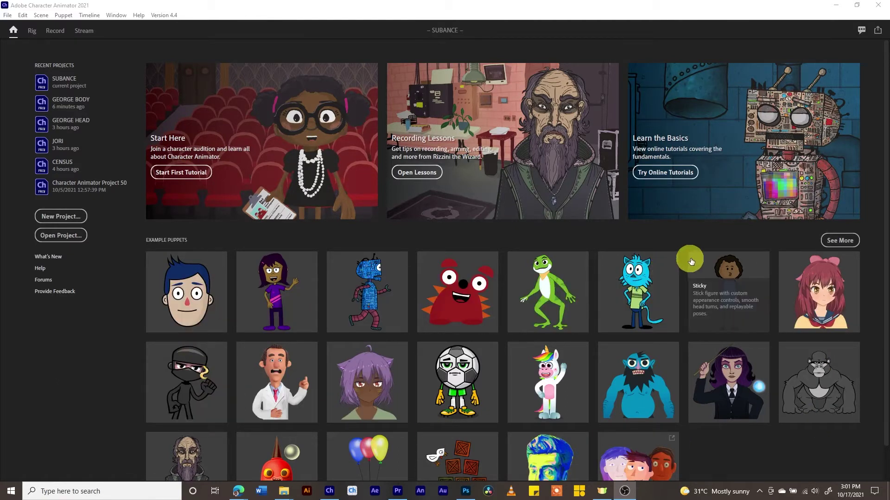
{"action": "mouse_move", "coordinate": [642, 288]}
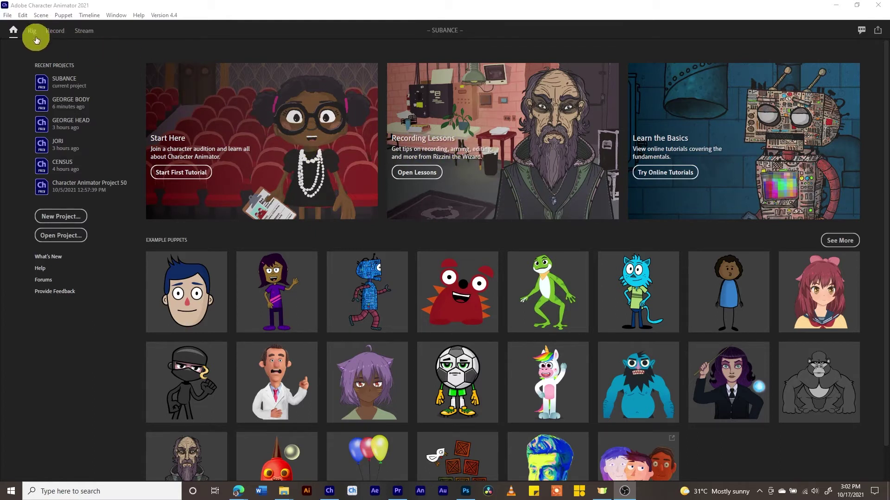
{"action": "left_click", "coordinate": [54, 31]}
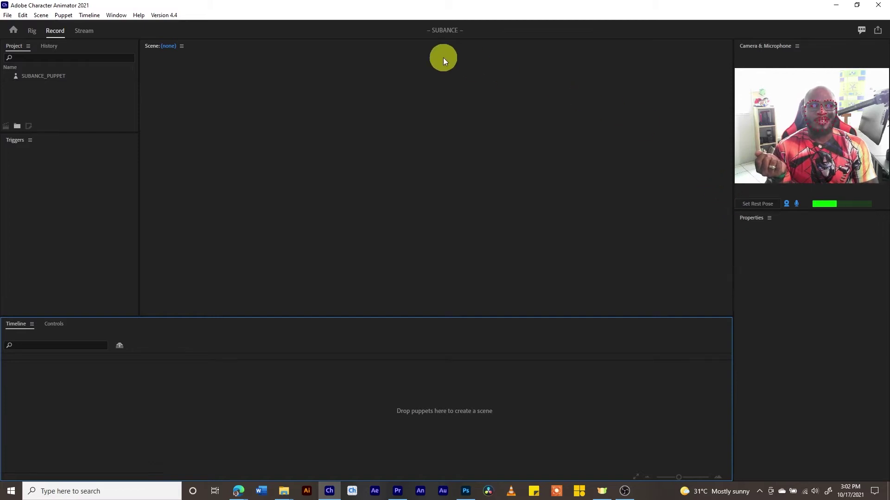
{"action": "left_click", "coordinate": [38, 78]}
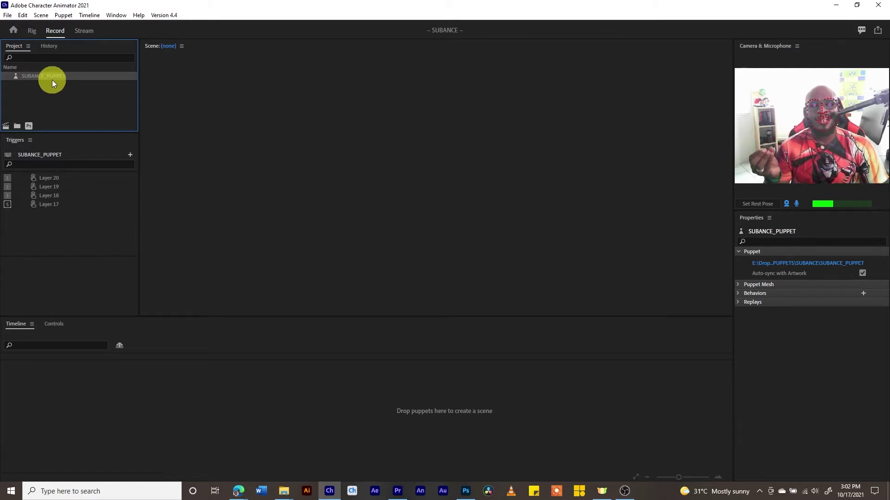
{"action": "left_click", "coordinate": [29, 126]}
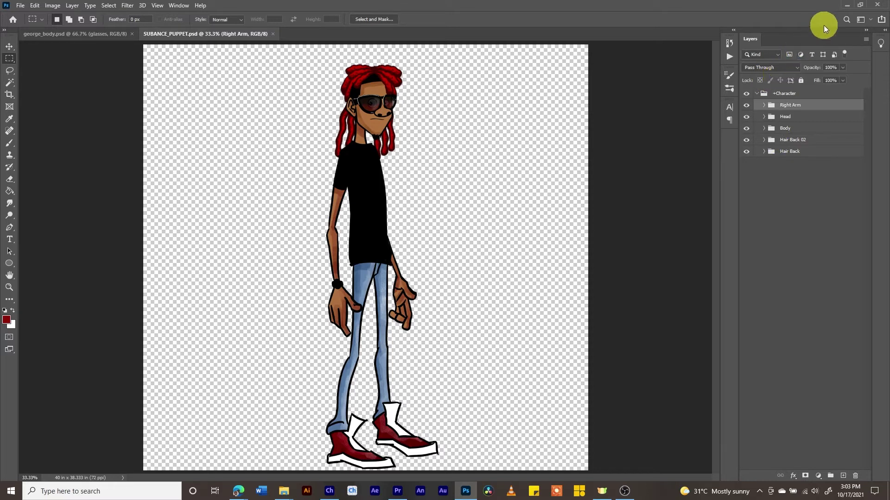
Hide Photoshop and return to Character Animator after reviewing the puppet's layer groups
{"action": "left_click", "coordinate": [846, 10]}
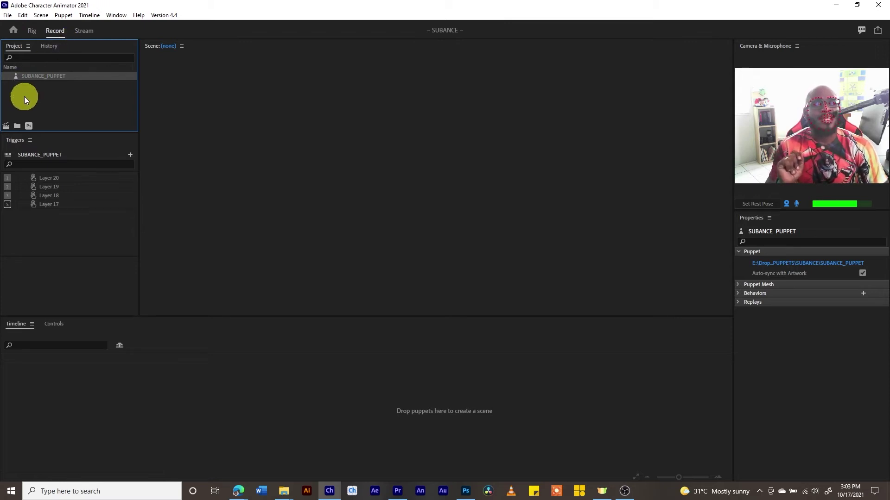
Add SUBANCE_PUPPET to a new scene and collapse its Transform settings
{"action": "left_click", "coordinate": [7, 127]}
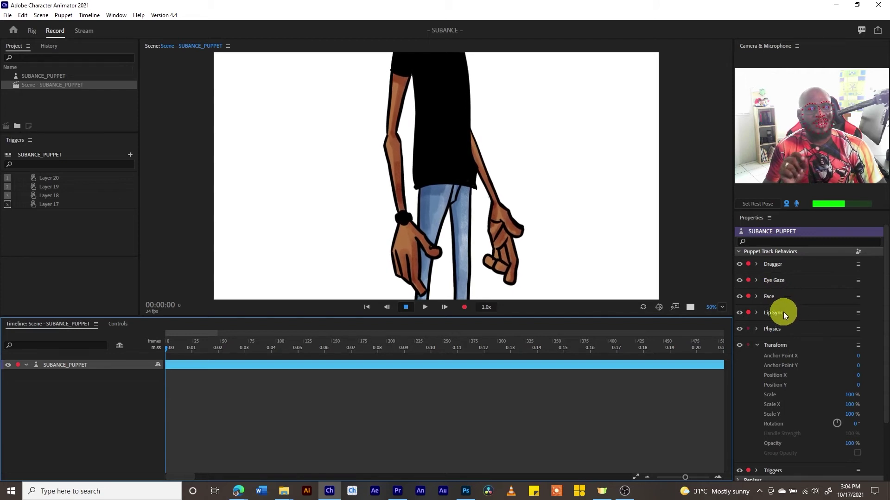
{"action": "left_click", "coordinate": [757, 346]}
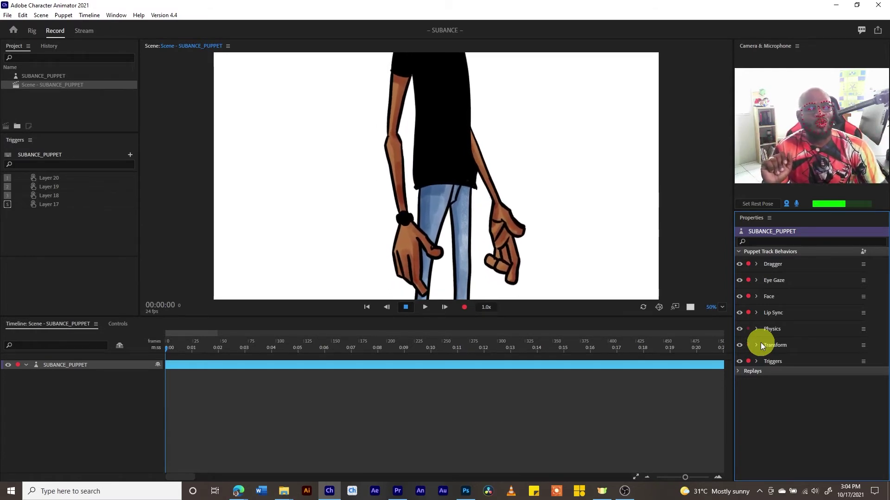
Set the puppet's Transform to Scale 36%, Position Y 70 and Position X -84
{"action": "left_click", "coordinate": [757, 345]}
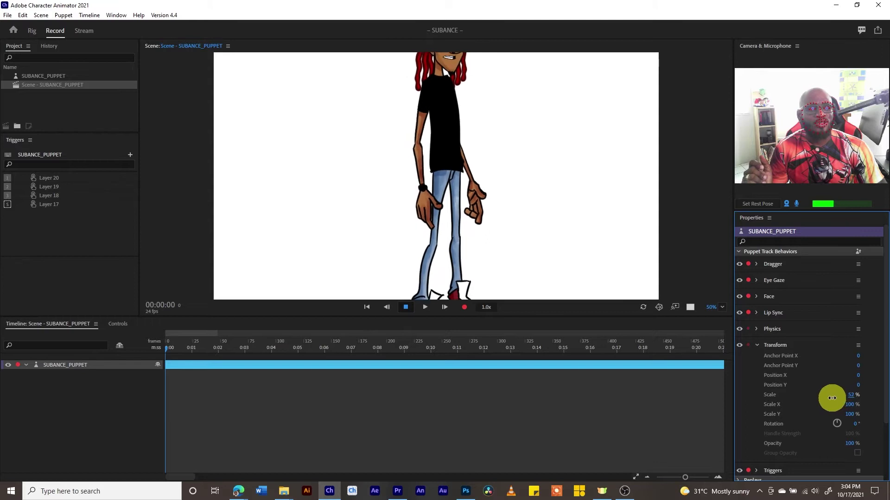
{"action": "left_click_drag", "start_coordinate": [828, 399], "coordinate": [825, 398]}
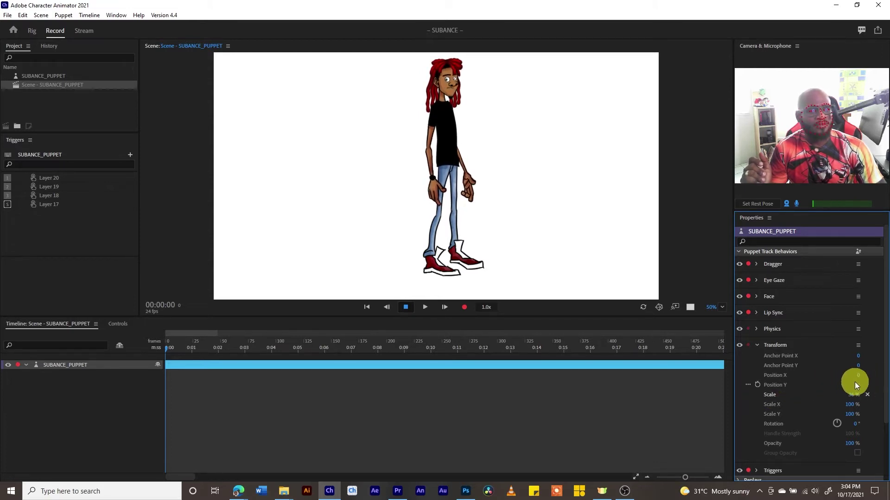
{"action": "mouse_move", "coordinate": [855, 383]}
{"action": "left_mouse_down"}
{"action": "mouse_move", "coordinate": [888, 377]}
{"action": "mouse_move", "coordinate": [862, 383]}
{"action": "left_mouse_up"}
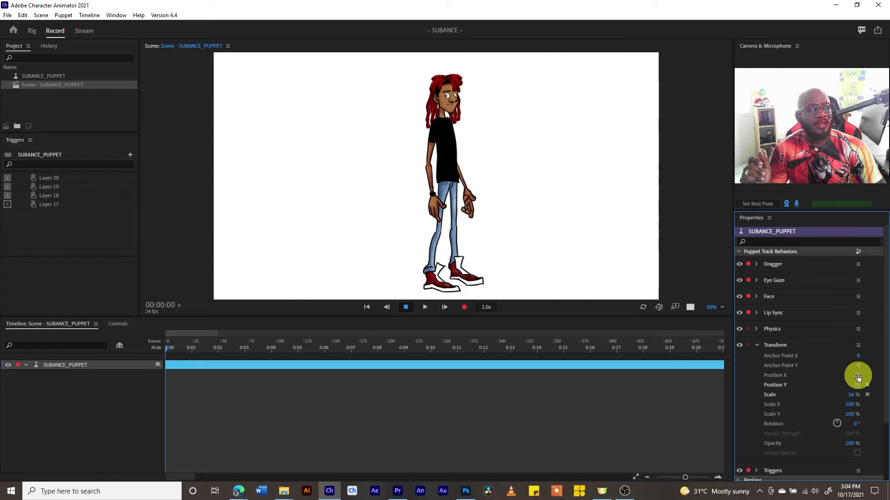
{"action": "left_click_drag", "start_coordinate": [858, 377], "coordinate": [805, 364]}
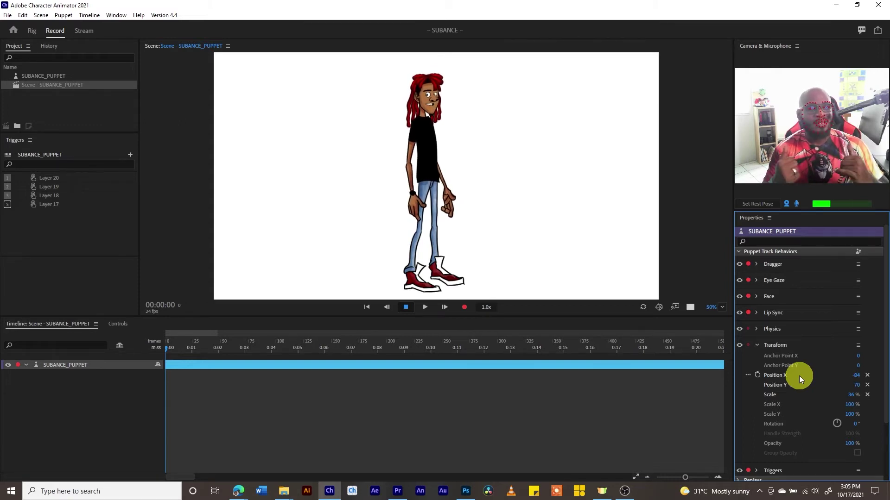
Toggle microphone input off and back on, then expand the Dragger behavior settings
{"action": "left_click", "coordinate": [797, 205]}
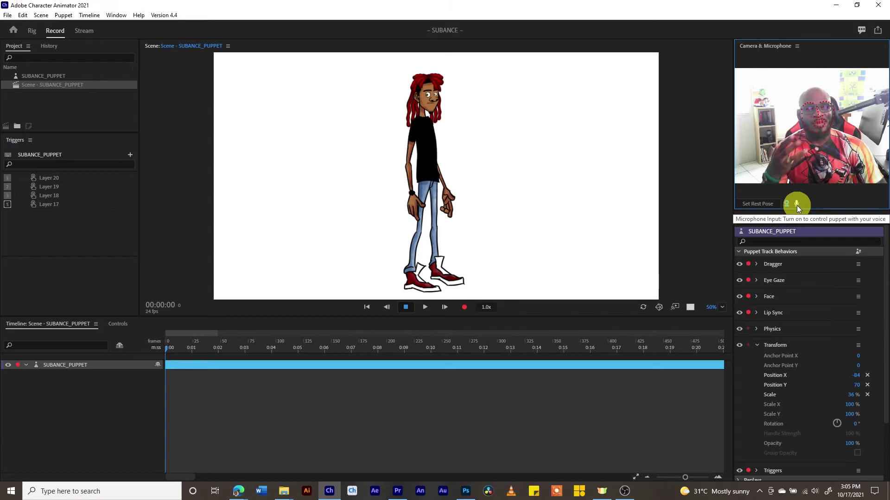
{"action": "left_click", "coordinate": [795, 204]}
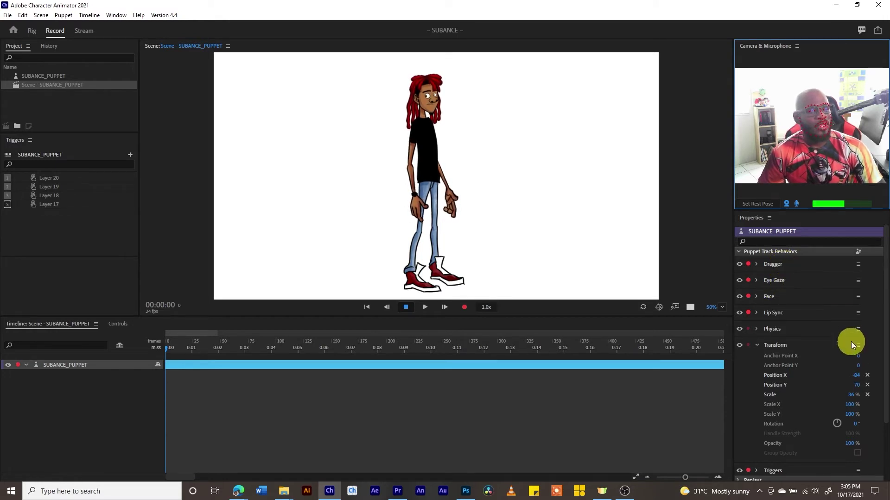
{"action": "left_click", "coordinate": [756, 264]}
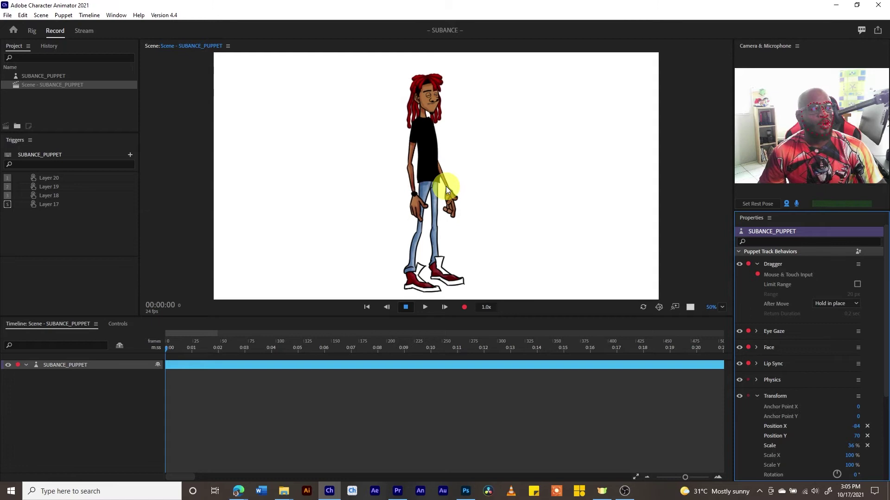
Test dragging the right hand up, then set Dragger's After Move to Return to rest
{"action": "left_click_drag", "start_coordinate": [446, 187], "coordinate": [472, 102]}
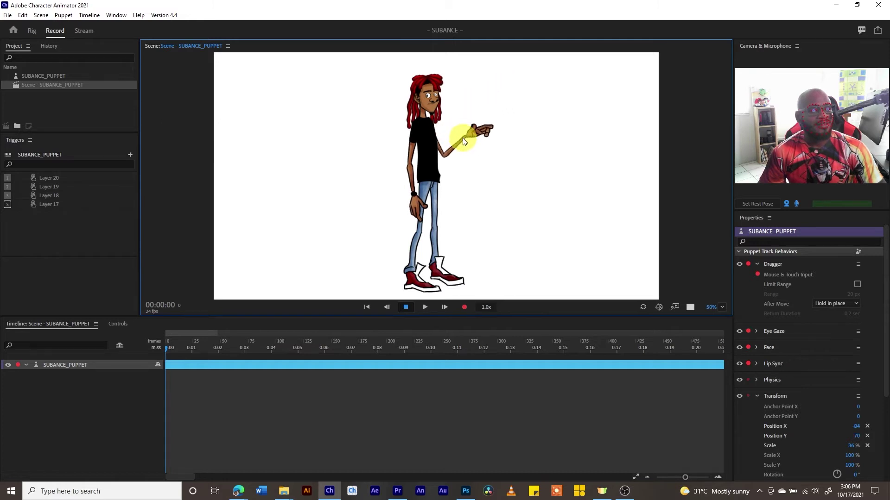
{"action": "left_click_drag", "start_coordinate": [464, 141], "coordinate": [476, 104]}
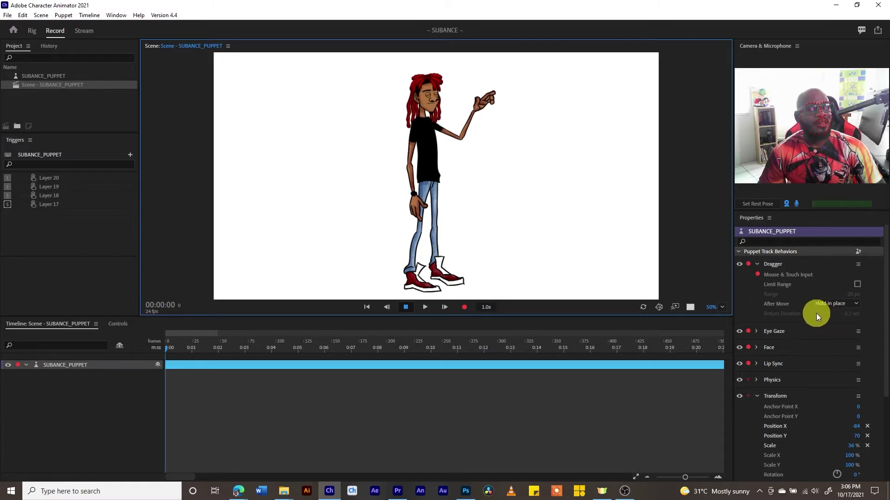
{"action": "left_click", "coordinate": [855, 303]}
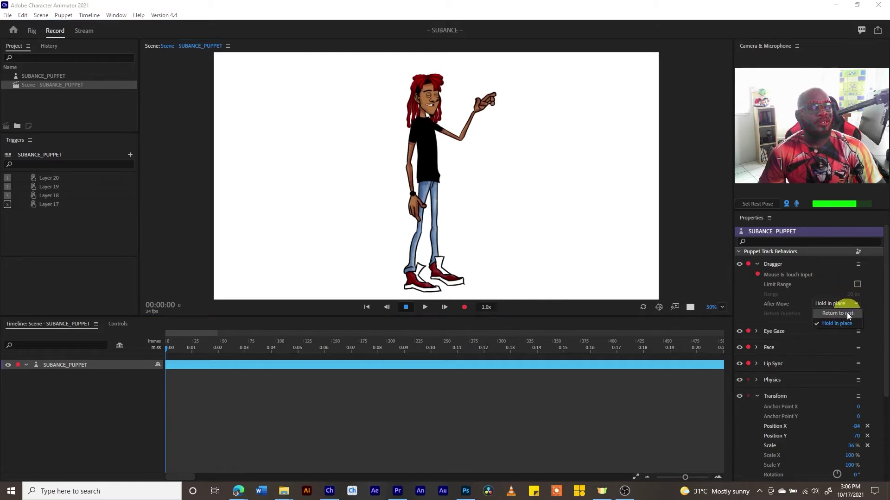
{"action": "left_click", "coordinate": [837, 313]}
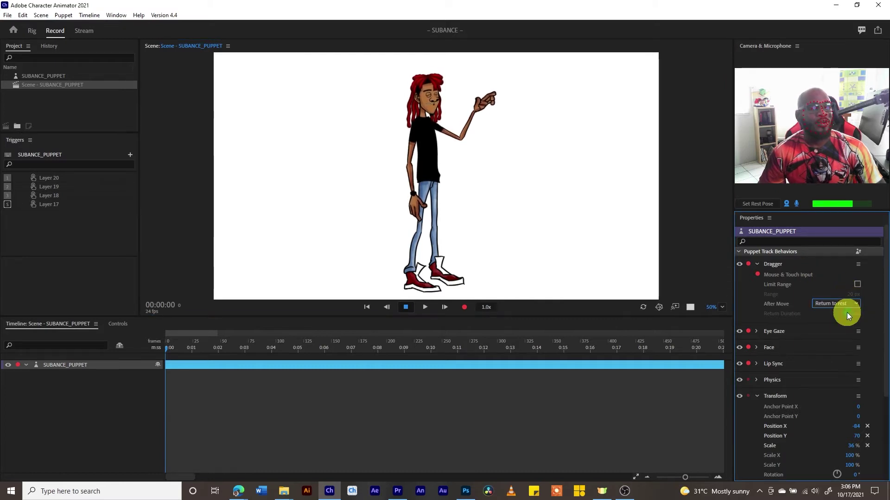
Drag both hands on the stage to confirm they spring back to rest
{"action": "left_click", "coordinate": [482, 168]}
{"action": "left_click_drag", "start_coordinate": [483, 164], "coordinate": [469, 135]}
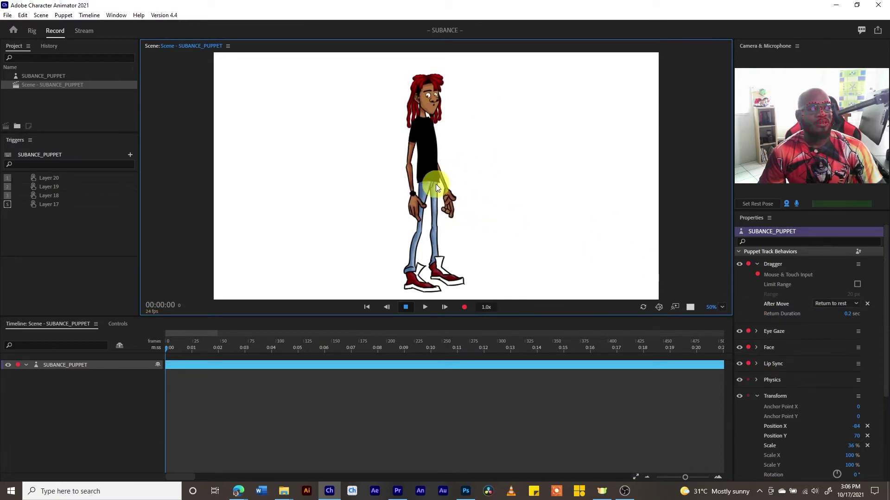
{"action": "left_click_drag", "start_coordinate": [448, 185], "coordinate": [477, 120]}
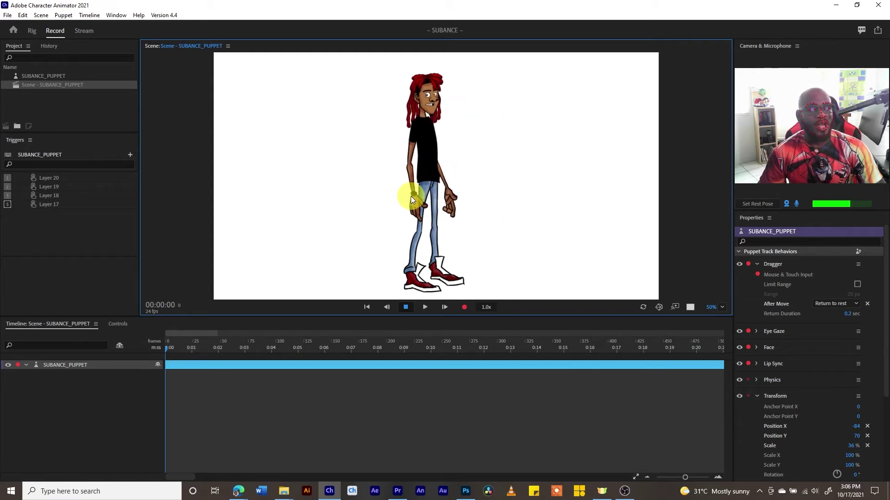
{"action": "left_click_drag", "start_coordinate": [410, 195], "coordinate": [361, 99]}
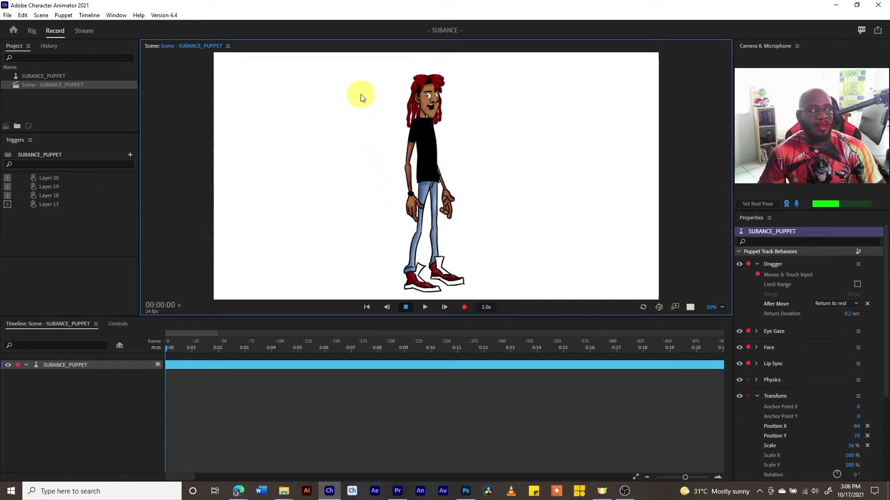
{"action": "left_click_drag", "start_coordinate": [409, 196], "coordinate": [341, 133]}
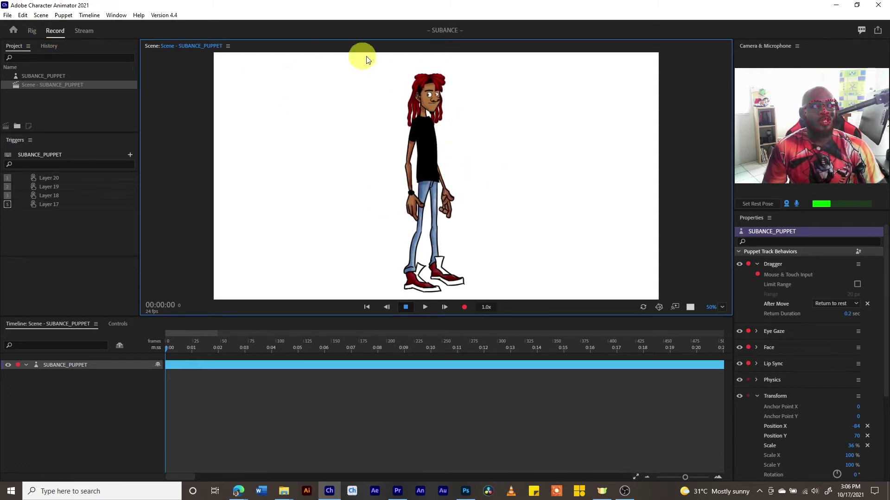
In the Rig workspace, inspect the puppet's Left Arm layer and inner Body group
{"action": "left_click", "coordinate": [32, 33]}
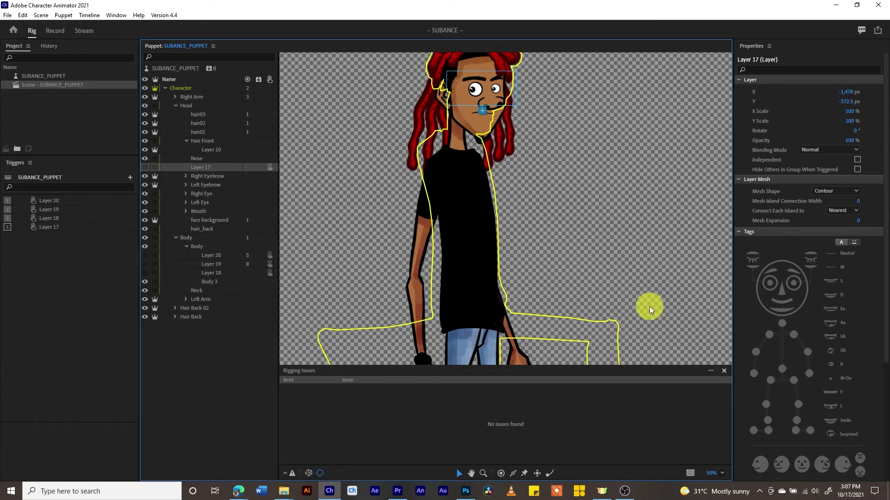
{"action": "scroll", "coordinate": [646, 309], "scroll_direction": "down", "scroll_amount": 5}
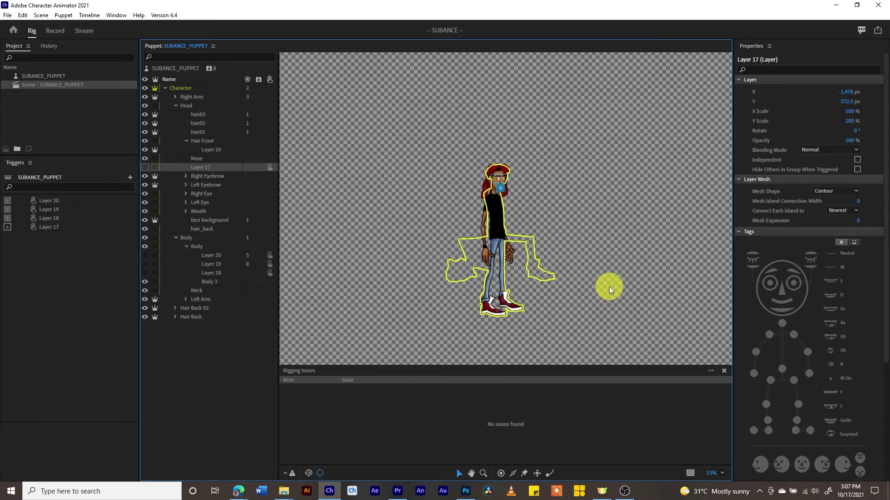
{"action": "scroll", "coordinate": [609, 286], "scroll_direction": "up", "scroll_amount": 4}
{"action": "left_click_drag", "start_coordinate": [590, 213], "coordinate": [593, 217]}
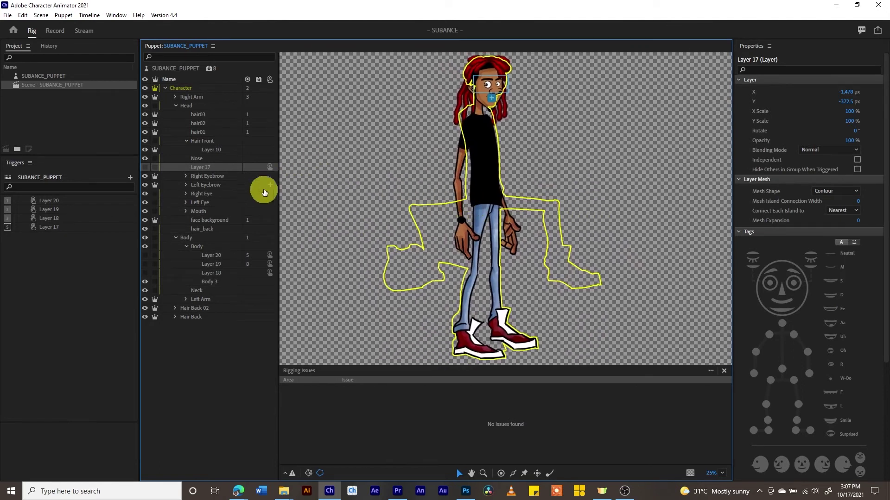
{"action": "left_click", "coordinate": [200, 300]}
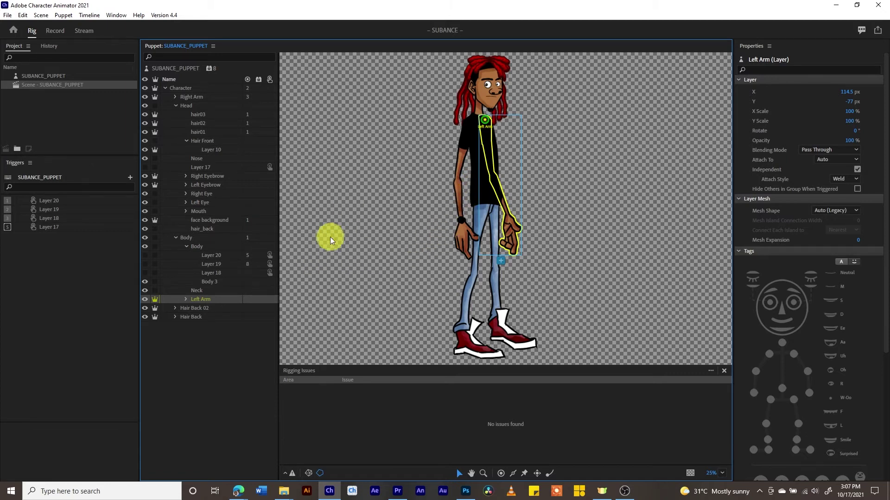
{"action": "left_click", "coordinate": [195, 248]}
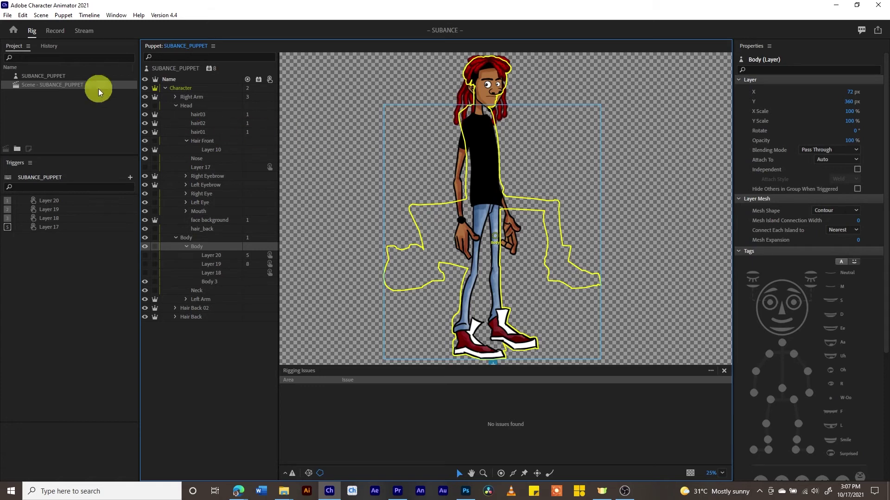
Open the puppet in the Puppet panel for rig editing, then return to Record mode
{"action": "left_click", "coordinate": [53, 32]}
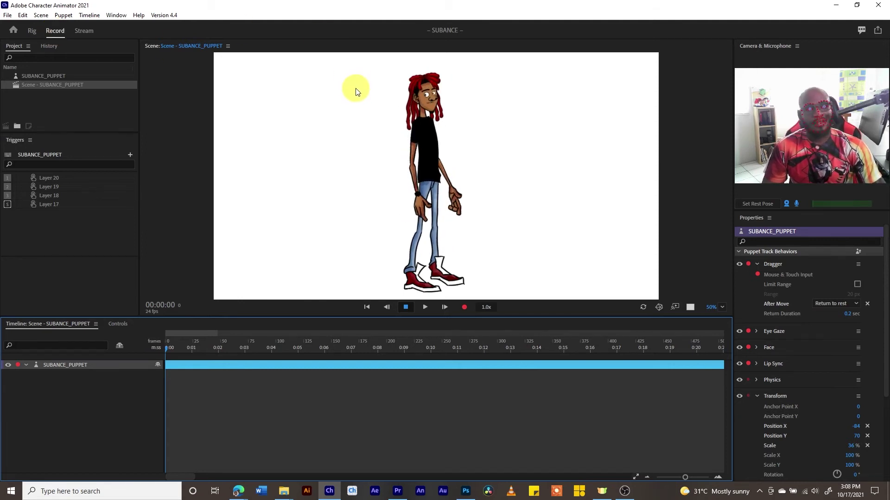
{"action": "left_click", "coordinate": [32, 31]}
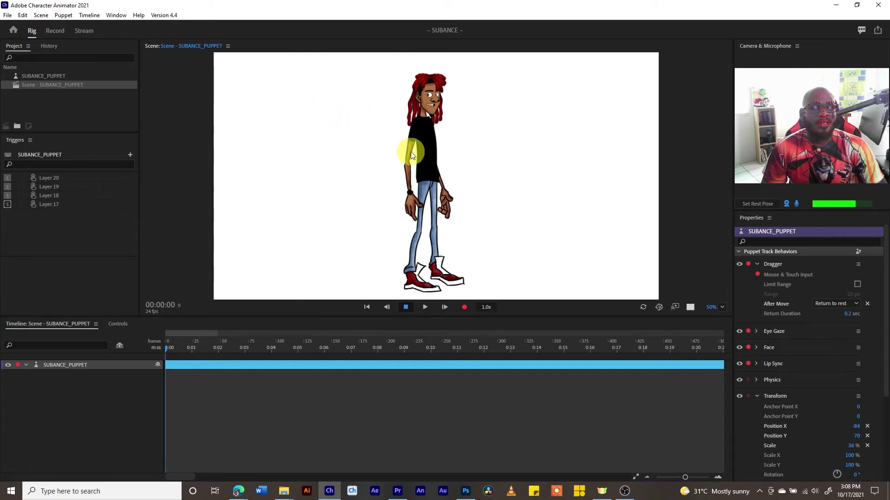
{"action": "double_click", "coordinate": [353, 165]}
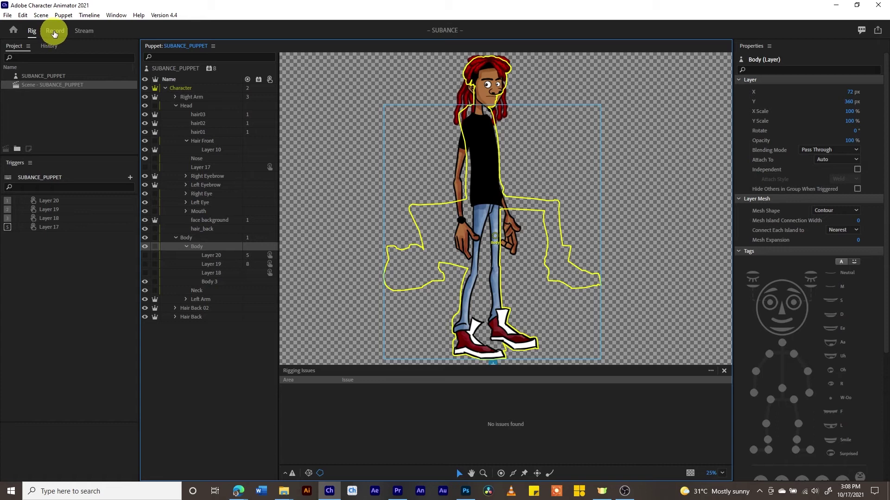
{"action": "left_click", "coordinate": [55, 32]}
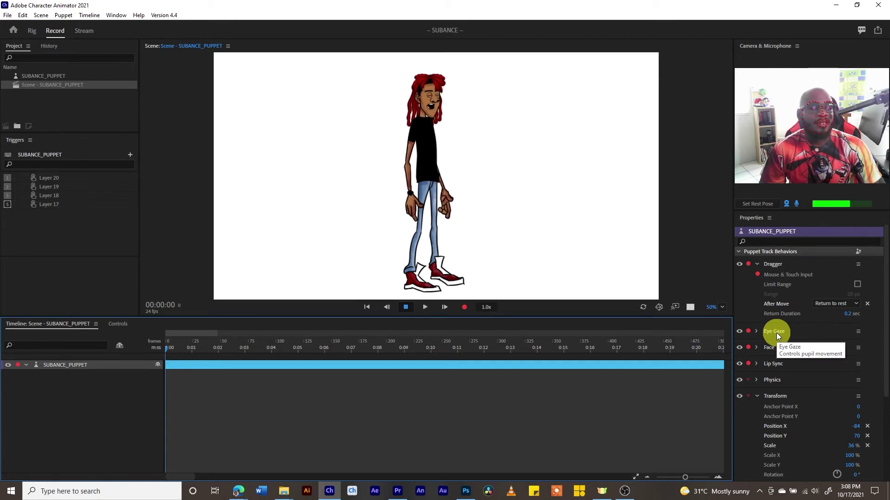
In Eye Gaze, disarm Camera Input, test mouse-driven gaze, then leave only Keyboard Input armed
{"action": "left_click", "coordinate": [756, 332]}
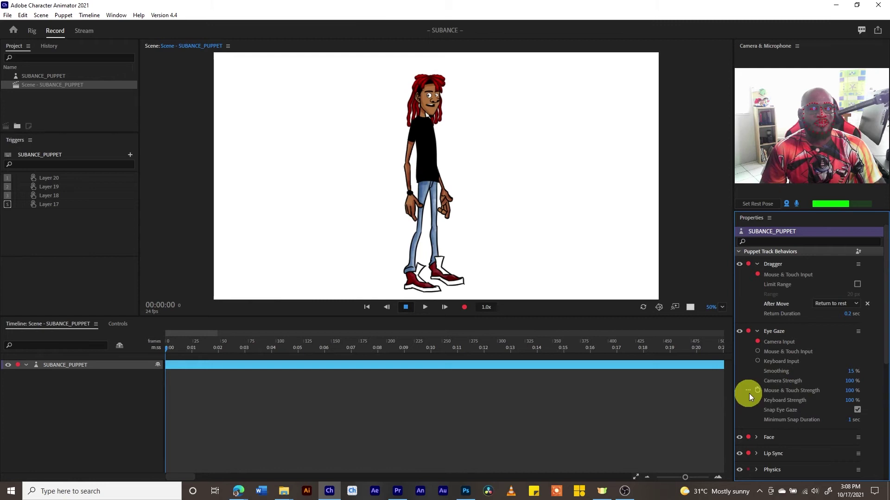
{"action": "left_click", "coordinate": [758, 343]}
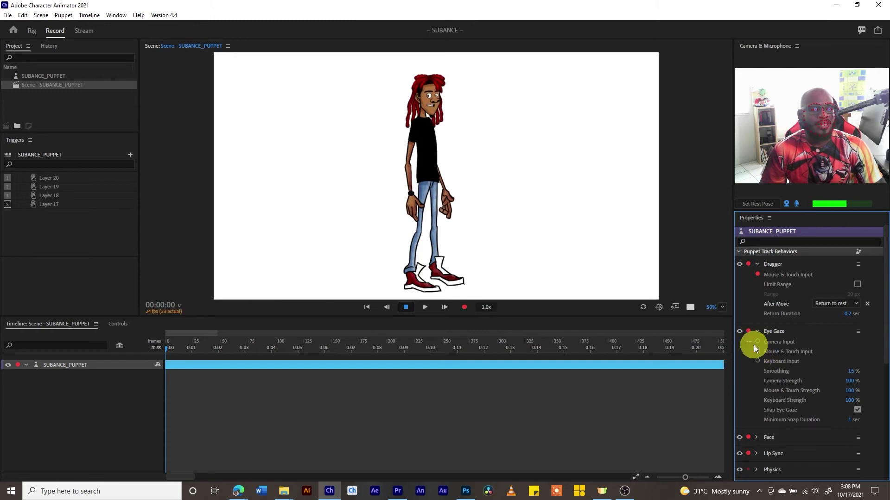
{"action": "left_click", "coordinate": [758, 351]}
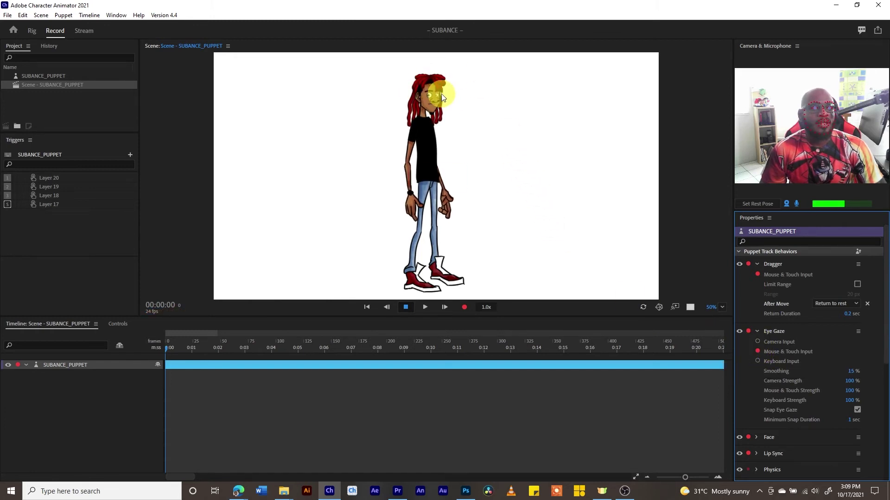
{"action": "mouse_move", "coordinate": [459, 80]}
{"action": "left_mouse_down"}
{"action": "mouse_move", "coordinate": [403, 65]}
{"action": "mouse_move", "coordinate": [455, 73]}
{"action": "left_mouse_up"}
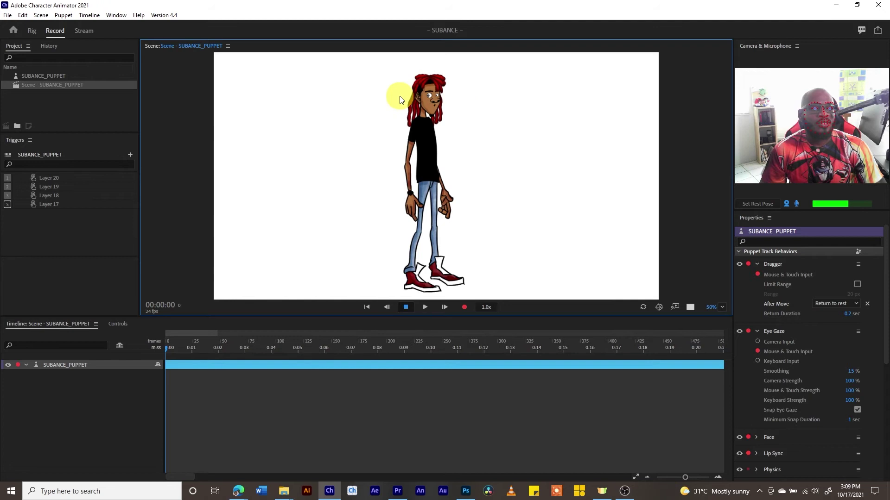
{"action": "left_click", "coordinate": [455, 97]}
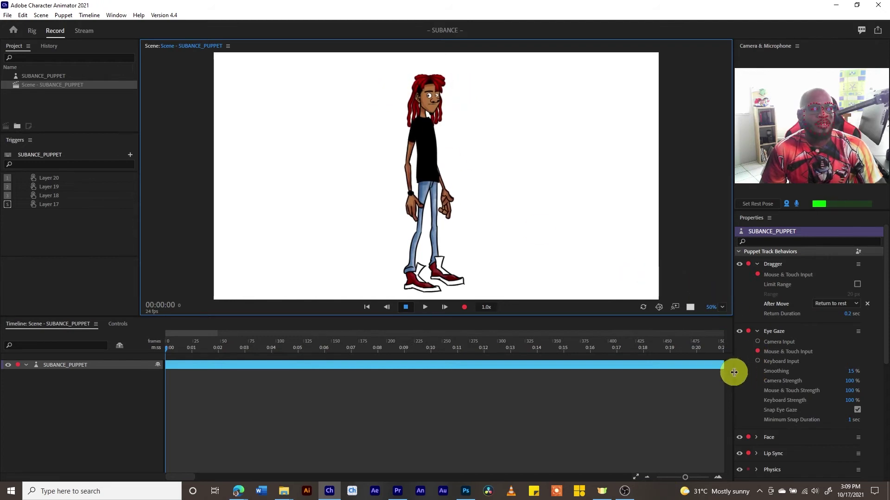
{"action": "left_click", "coordinate": [758, 361]}
{"action": "left_click", "coordinate": [757, 351]}
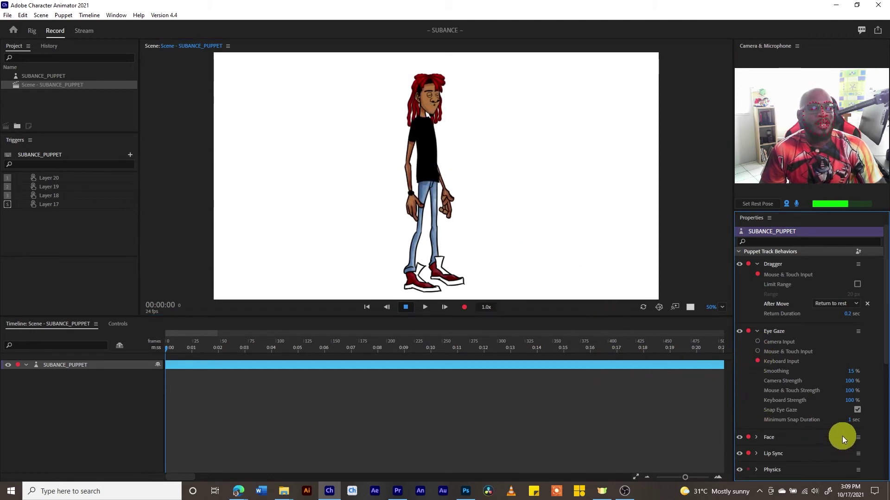
Scrub the puppet's Scale up to about 97%, then collapse the Dragger settings
{"action": "scroll", "coordinate": [823, 441], "scroll_direction": "down", "scroll_amount": 5}
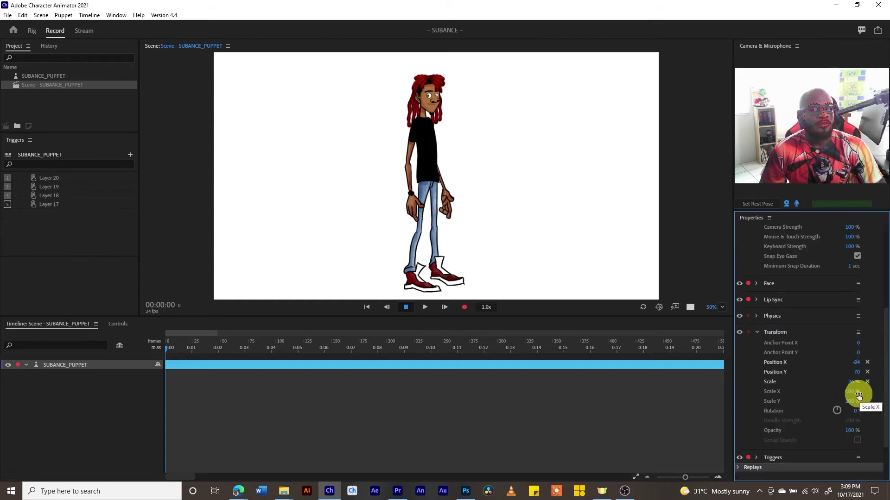
{"action": "left_click_drag", "start_coordinate": [854, 381], "coordinate": [887, 371]}
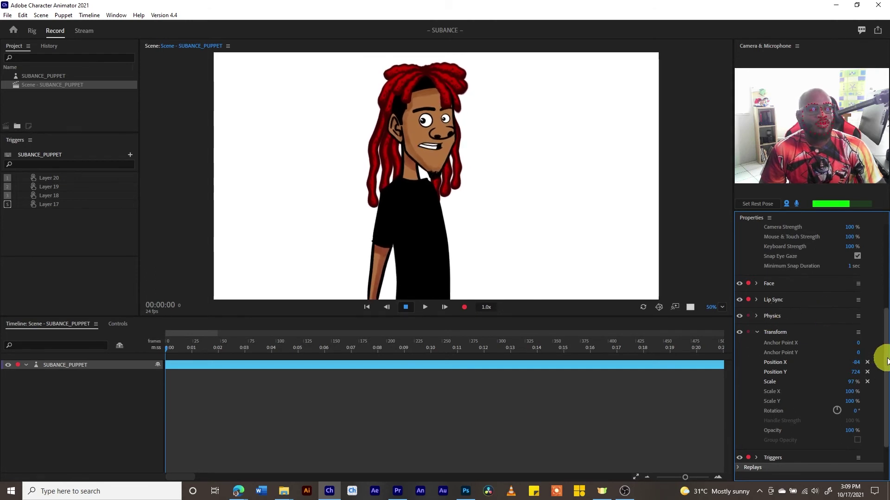
{"action": "left_click_drag", "start_coordinate": [886, 357], "coordinate": [884, 250]}
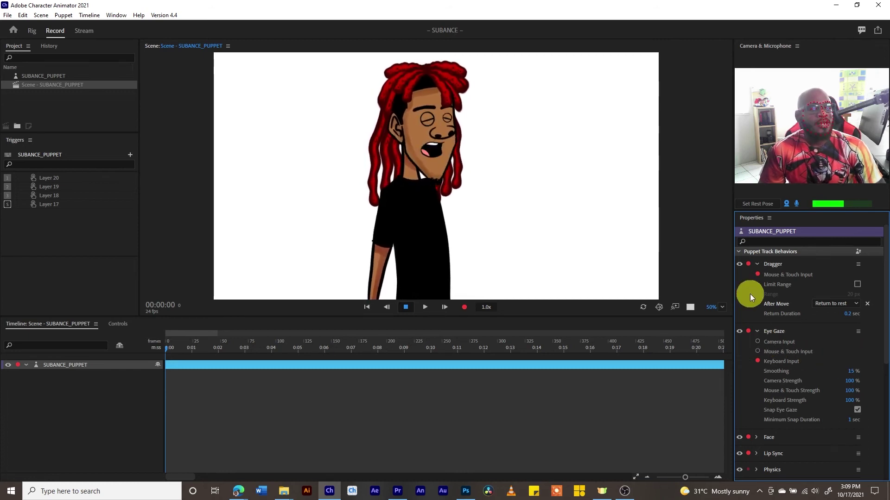
{"action": "left_click", "coordinate": [757, 264]}
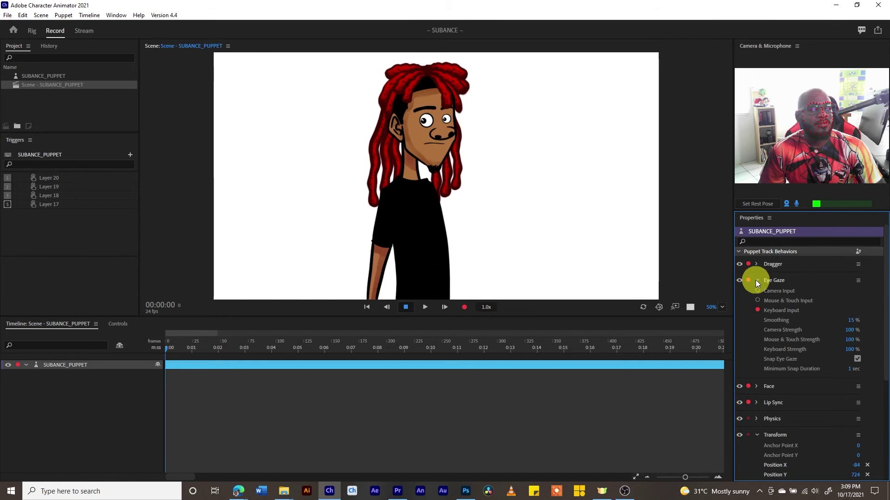
Collapse Eye Gaze, open Face settings, and try Pose-to-Pose Movement at 100%, about half, then 0%
{"action": "left_click", "coordinate": [756, 280]}
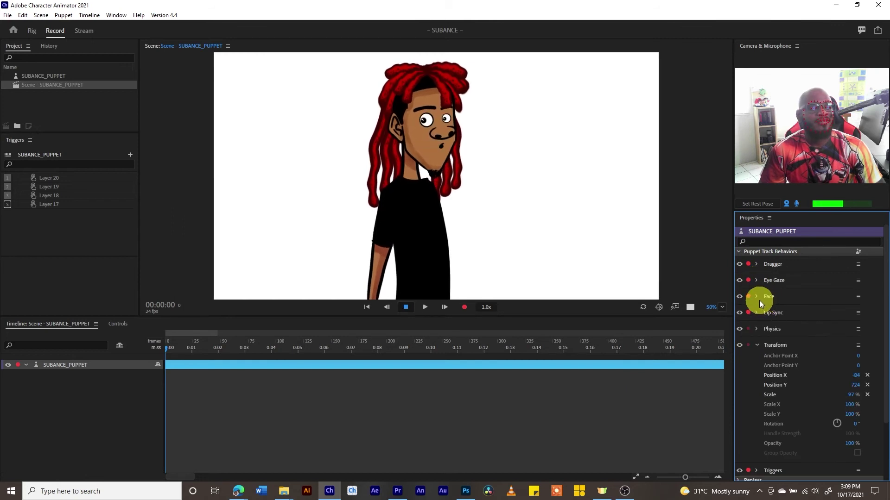
{"action": "left_click", "coordinate": [757, 297]}
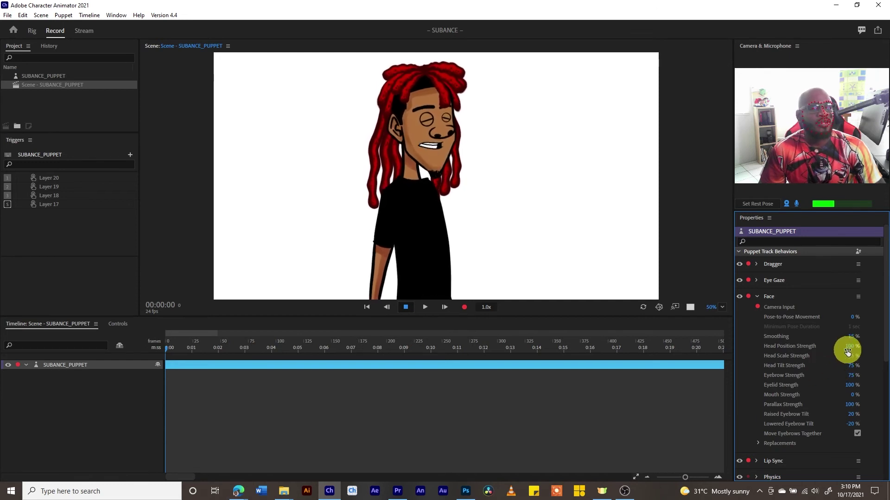
{"action": "left_click", "coordinate": [852, 318]}
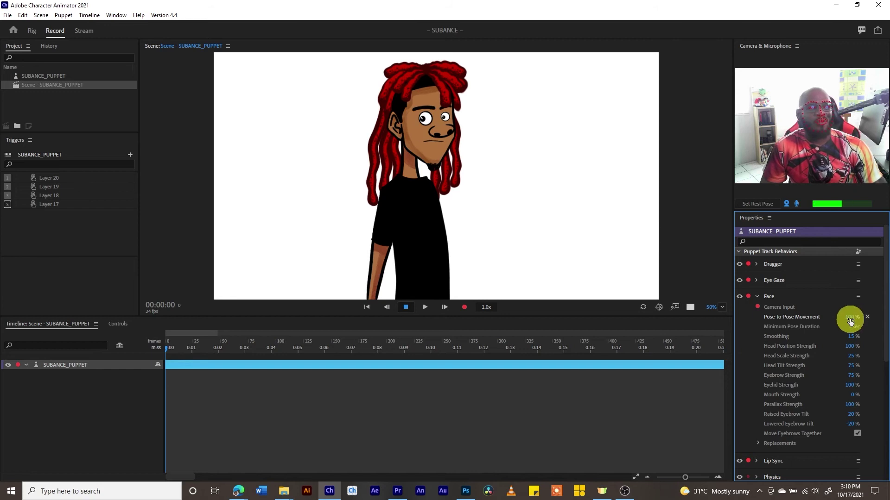
{"action": "left_click_drag", "start_coordinate": [849, 318], "coordinate": [825, 317]}
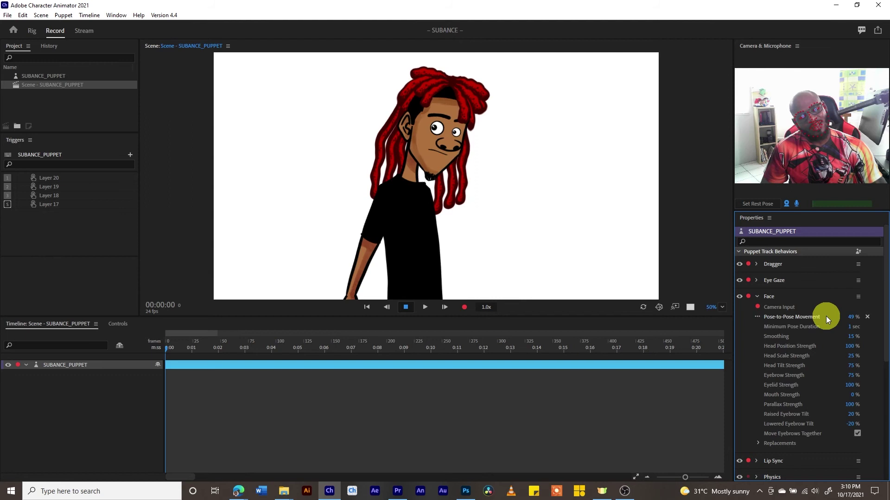
{"action": "left_click_drag", "start_coordinate": [855, 317], "coordinate": [677, 299]}
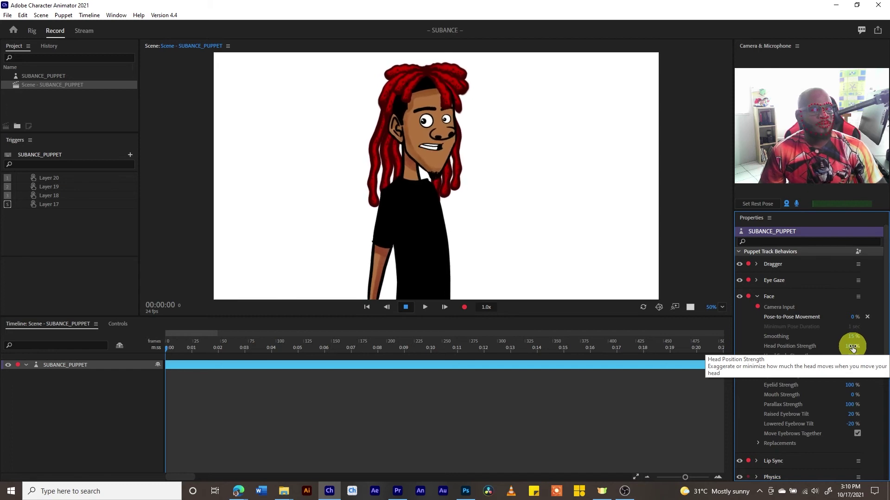
Test Head Position Strength extremes, keep it at 100%, then raise Head Scale Strength
{"action": "left_click_drag", "start_coordinate": [851, 348], "coordinate": [880, 341]}
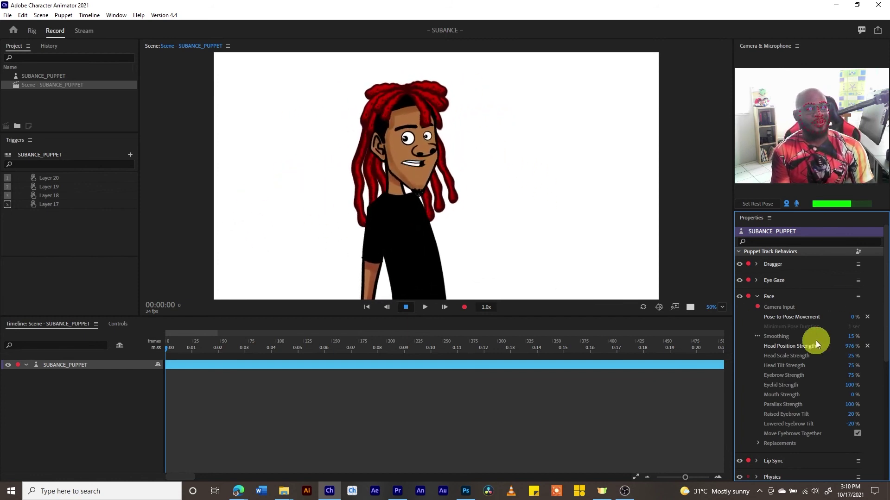
{"action": "left_click_drag", "start_coordinate": [848, 345], "coordinate": [339, 264]}
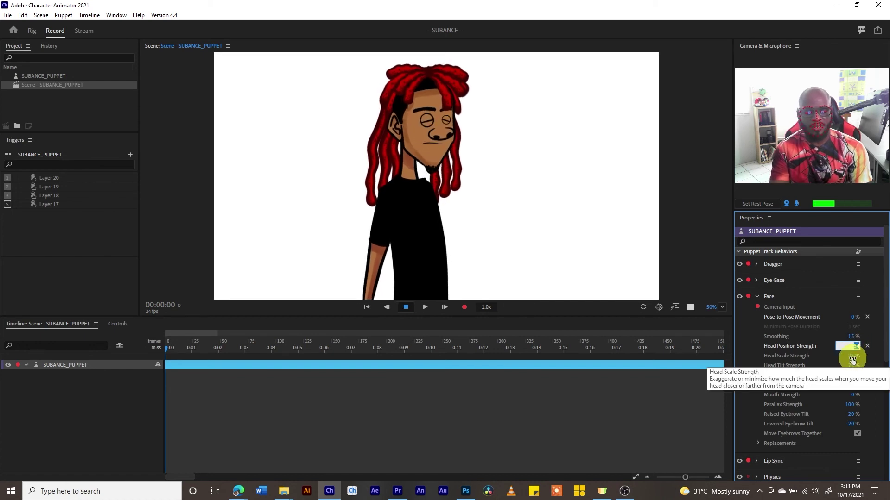
{"action": "key", "text": "Return"}
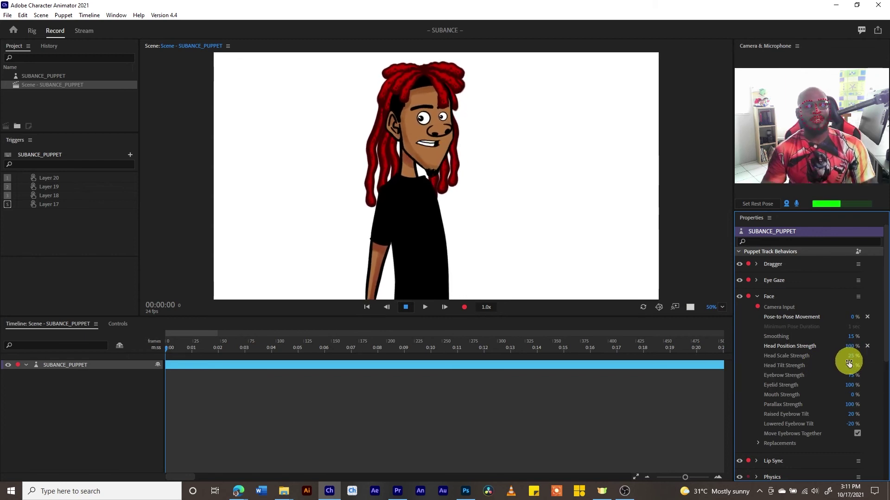
{"action": "left_click_drag", "start_coordinate": [850, 360], "coordinate": [887, 351]}
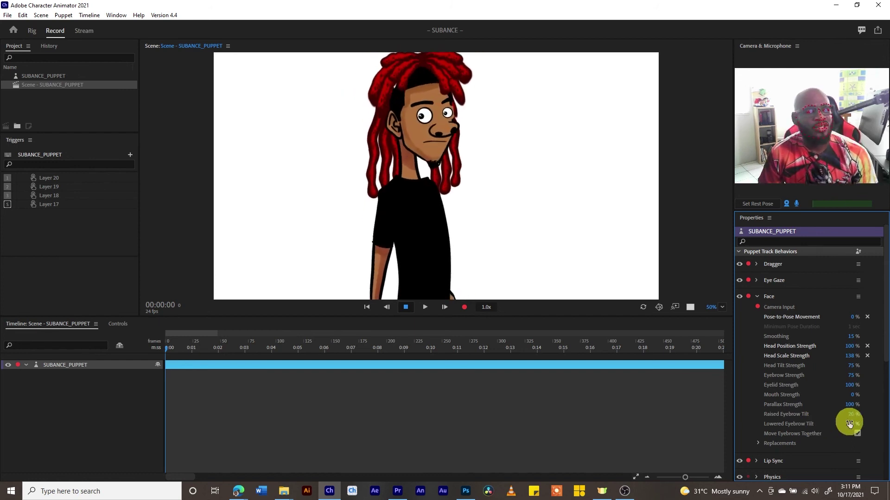
{"action": "left_click", "coordinate": [847, 356]}
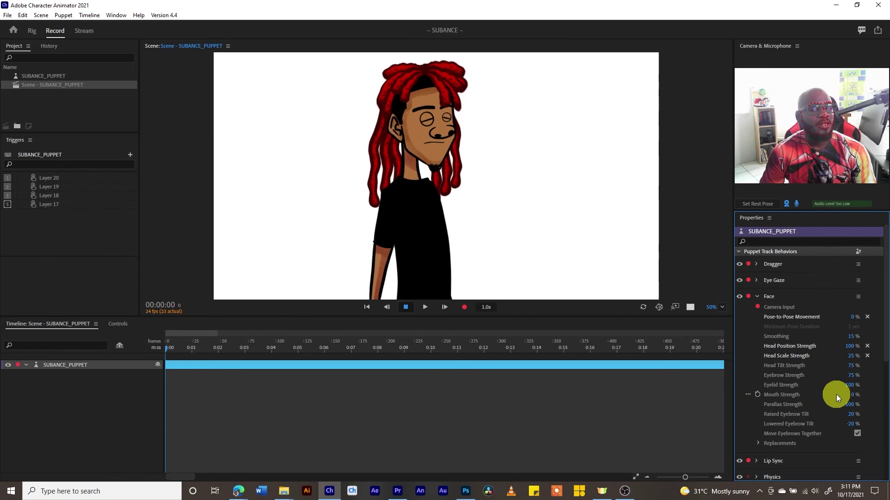
Set Head Tilt Strength to 50% and collapse the Face behavior settings
{"action": "left_click_drag", "start_coordinate": [851, 365], "coordinate": [881, 367]}
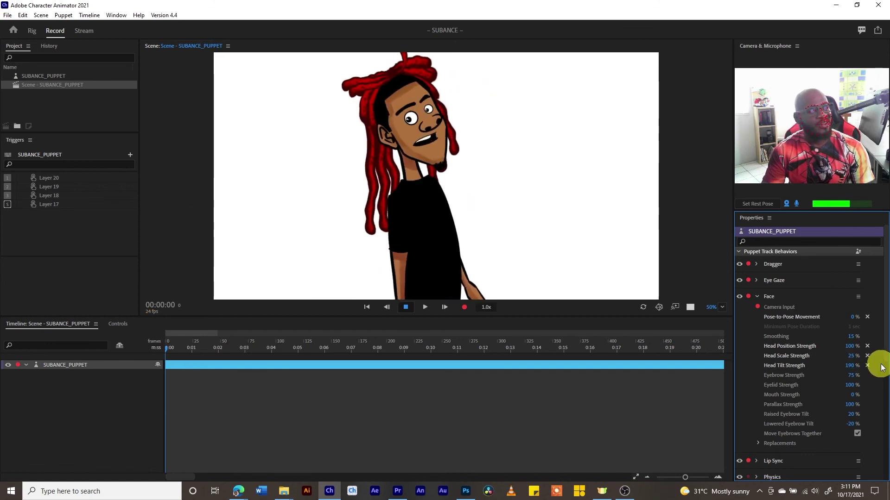
{"action": "left_click", "coordinate": [850, 368]}
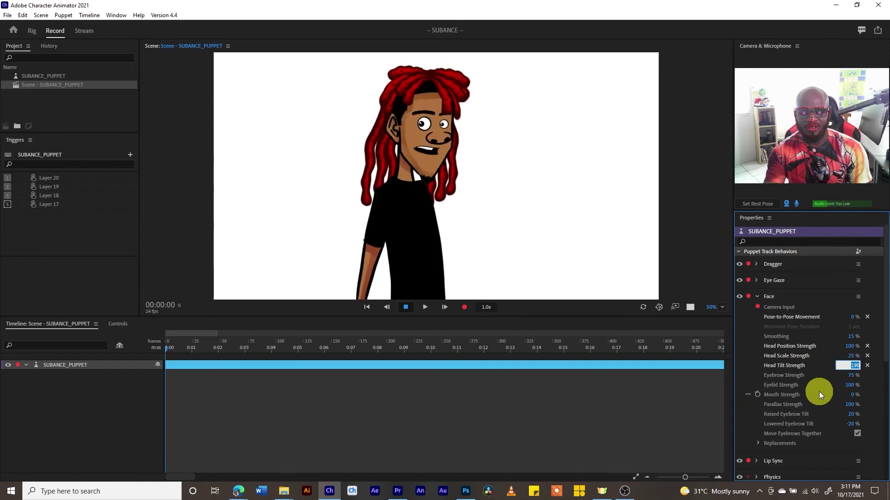
{"action": "type", "text": "50"}
{"action": "key", "text": "Return"}
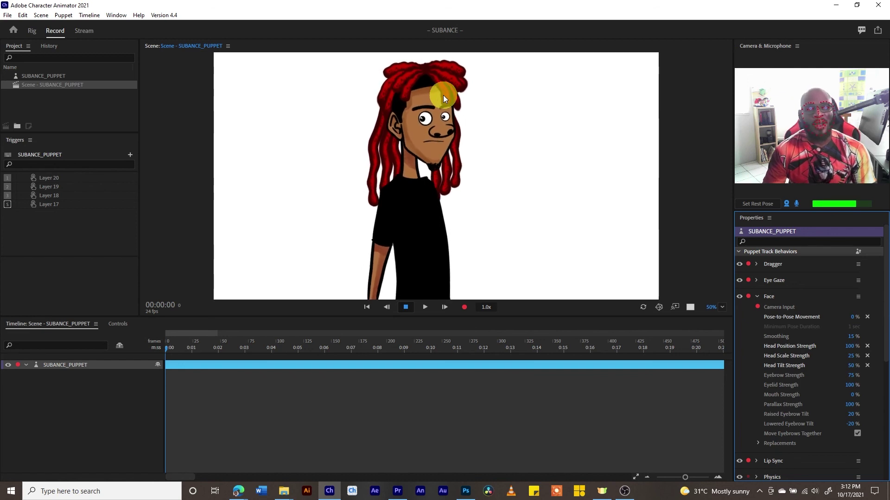
{"action": "left_click", "coordinate": [758, 296]}
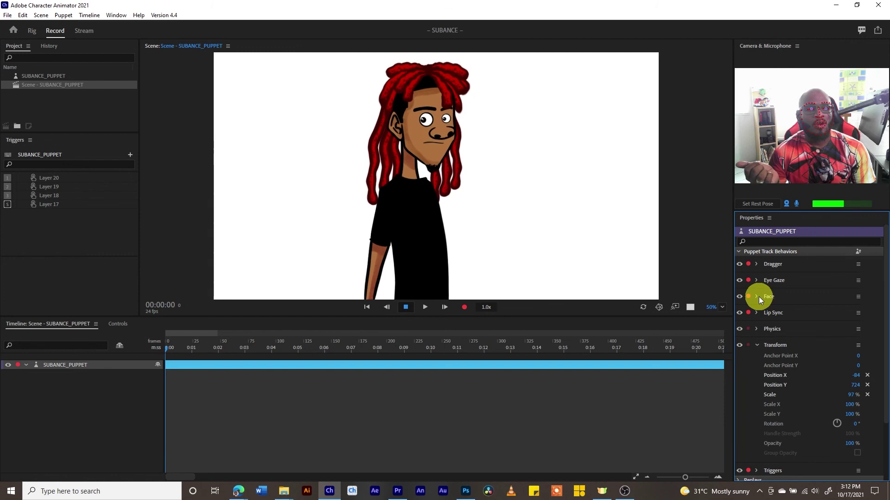
Collapse the Transform behavior settings in the Properties panel
{"action": "left_click", "coordinate": [758, 345]}
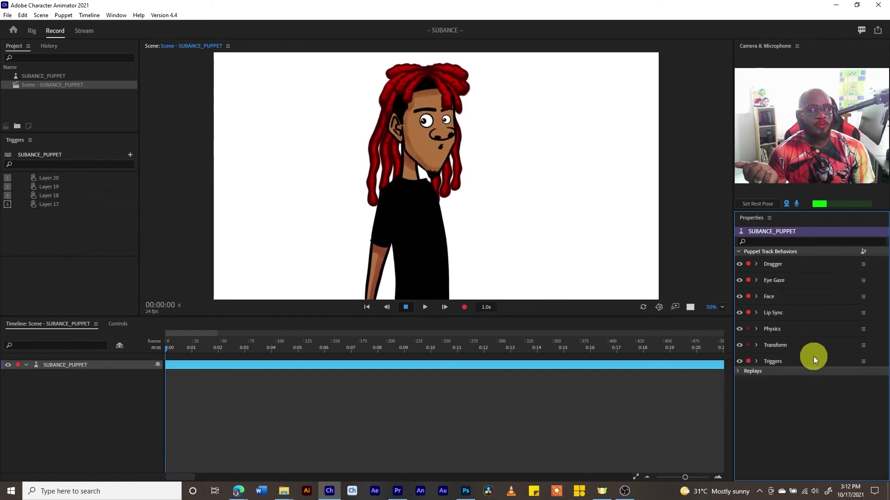